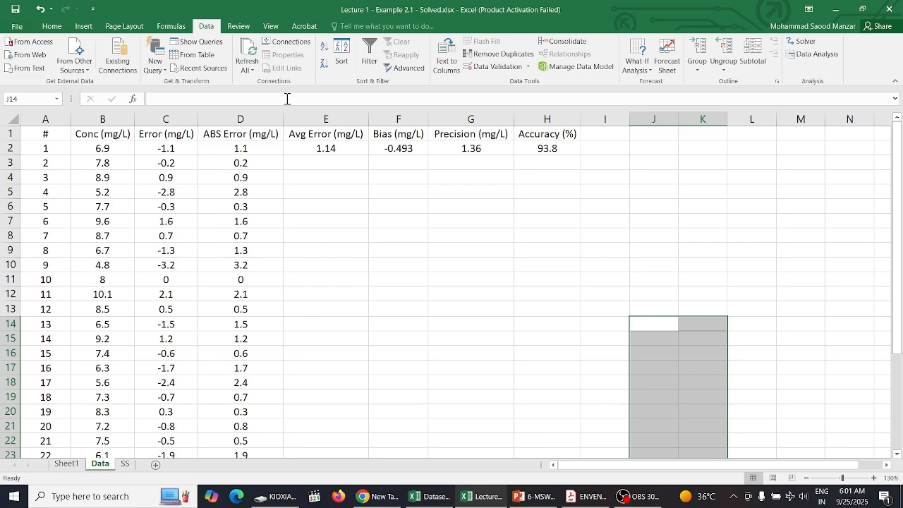
Step: Open the Excel add-ins manager from the program options and apply it with Analysis ToolPak and Solver Add-in enabled
click(14, 27)
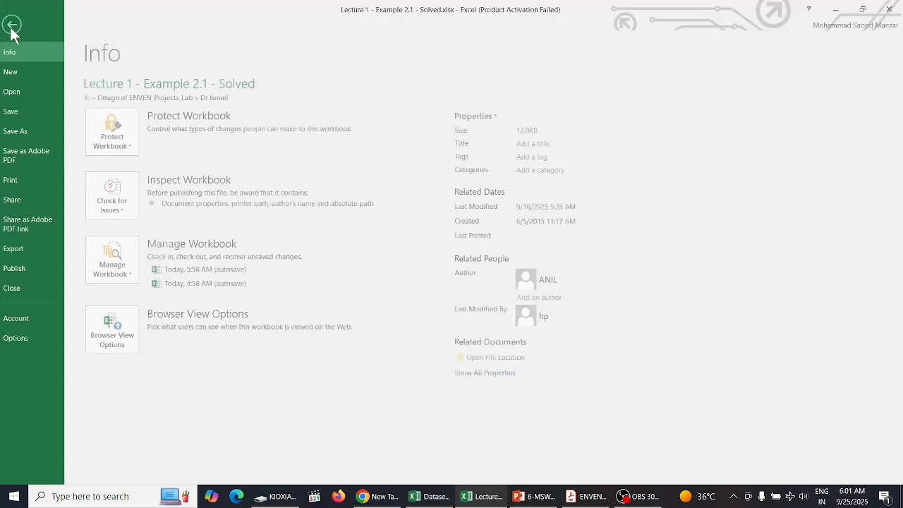
click(24, 338)
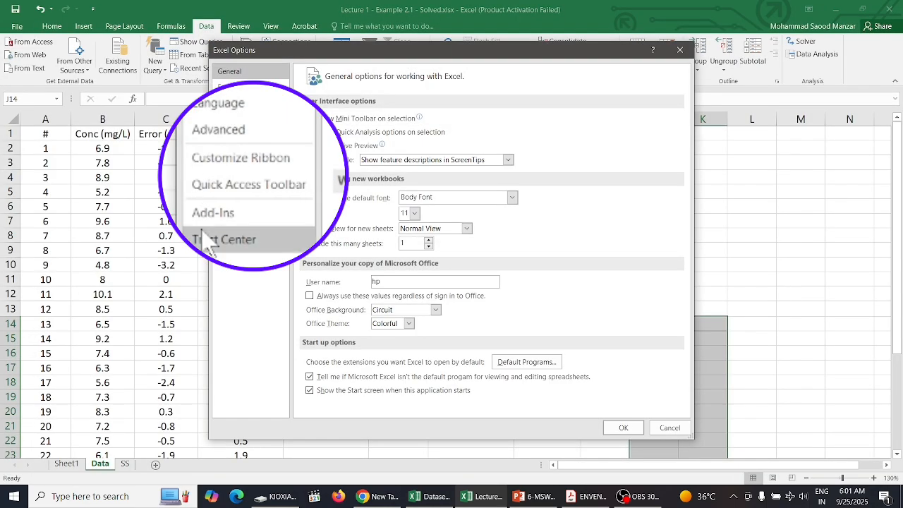
click(227, 199)
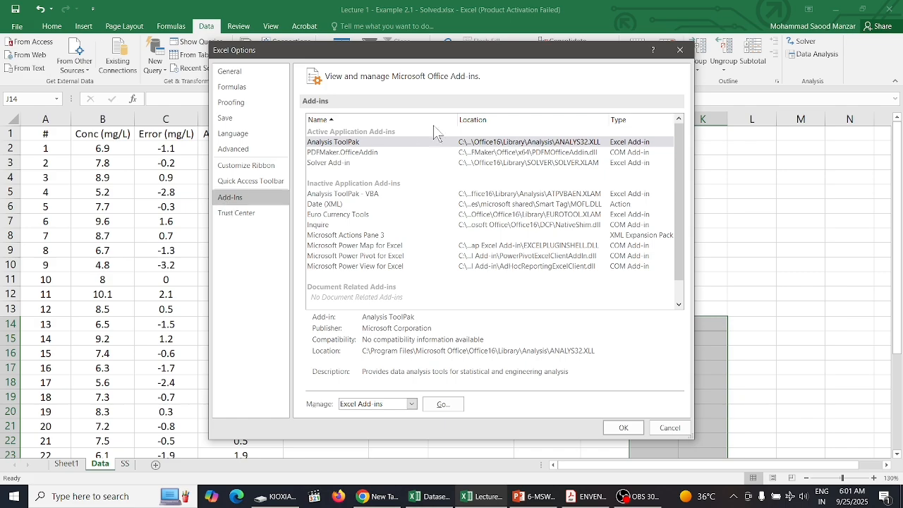
click(504, 143)
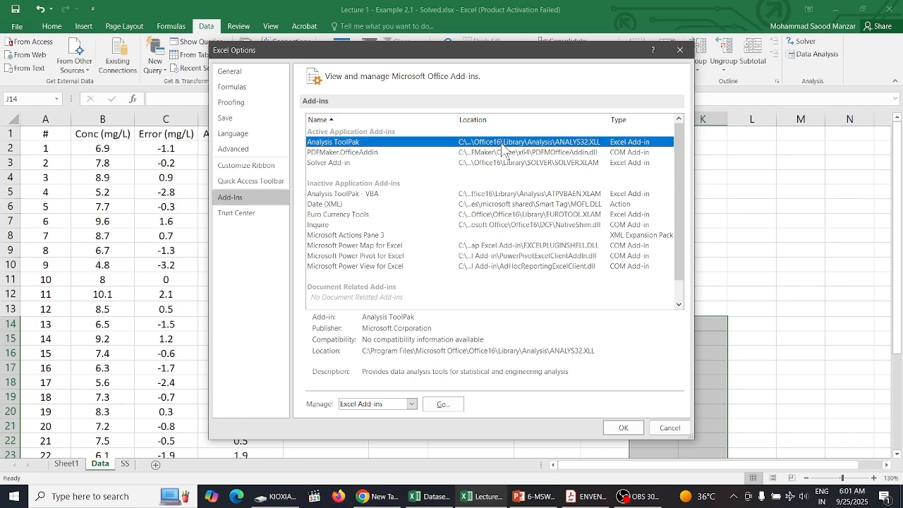
click(432, 404)
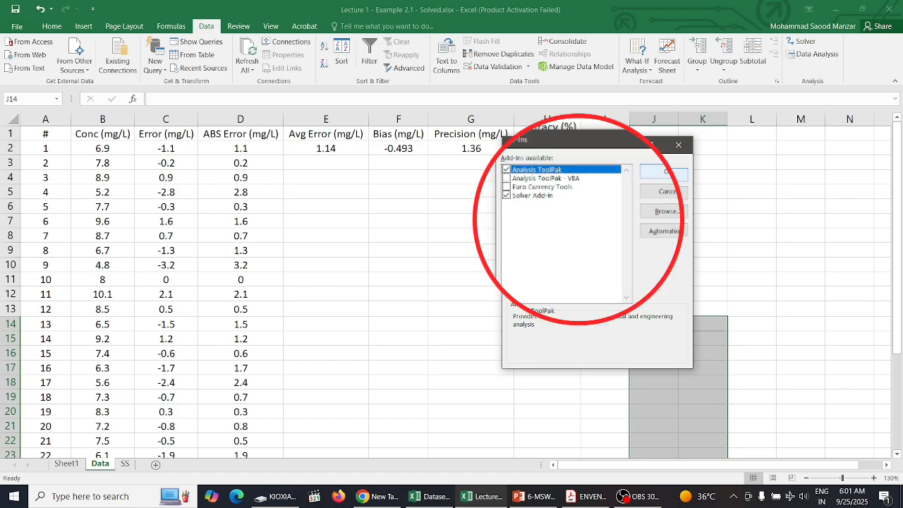
click(663, 171)
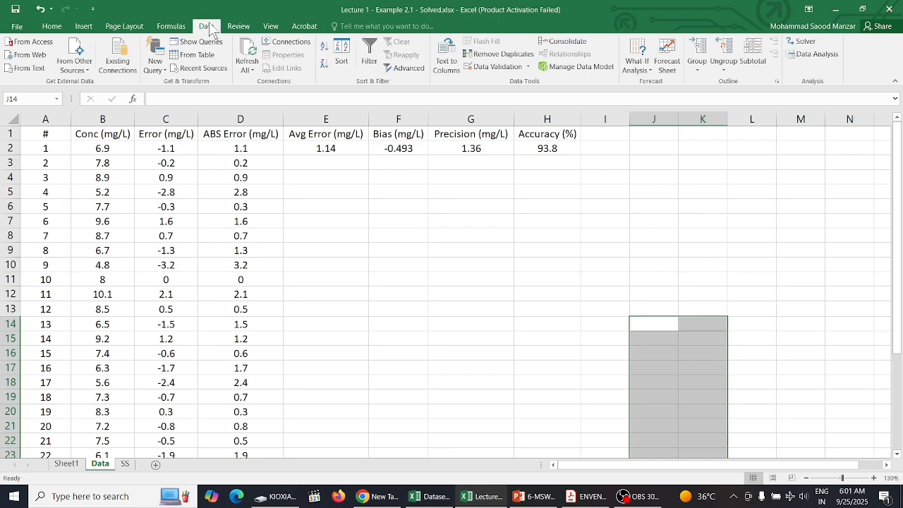
Step: Start a Descriptive Statistics data analysis and set its input range to the Conc (mg/L) column, B1:B28
click(167, 27)
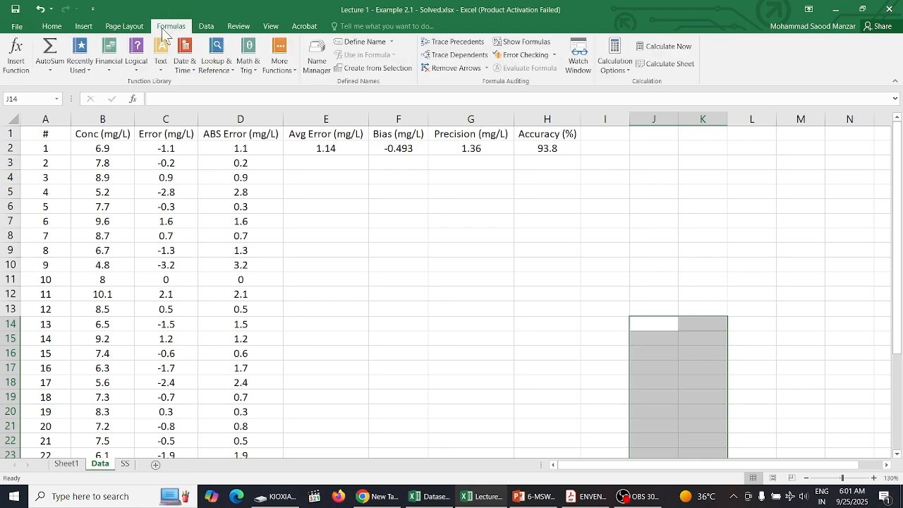
click(206, 26)
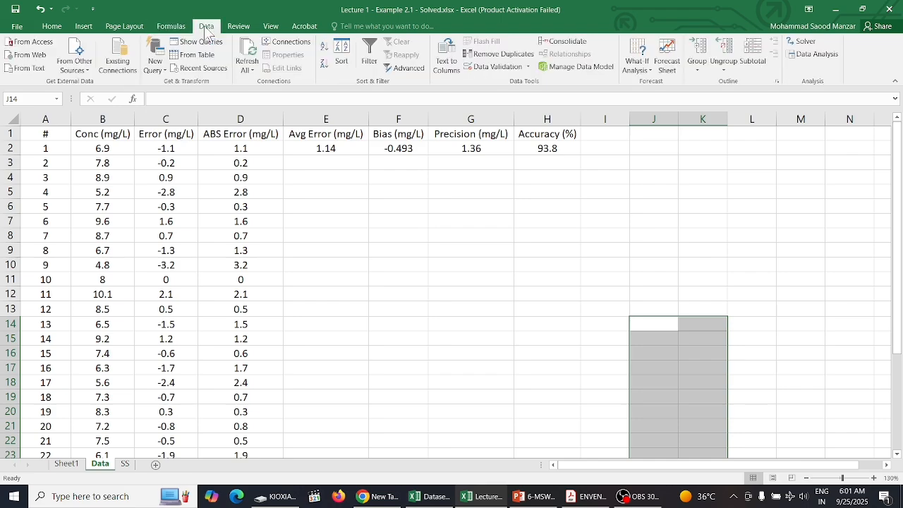
click(818, 55)
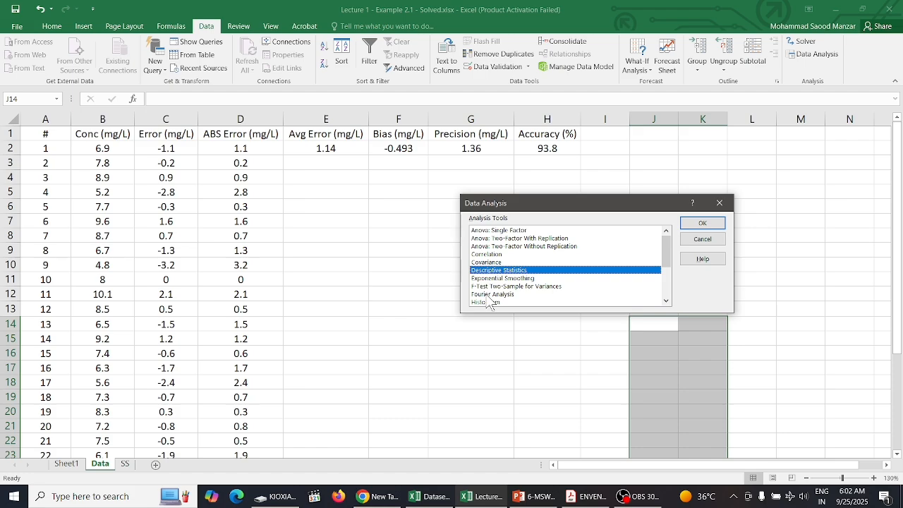
click(701, 224)
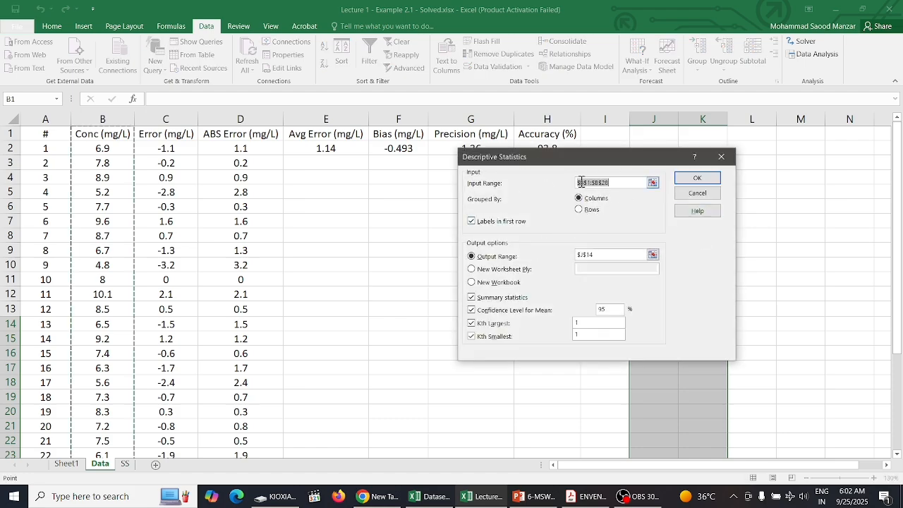
click(652, 182)
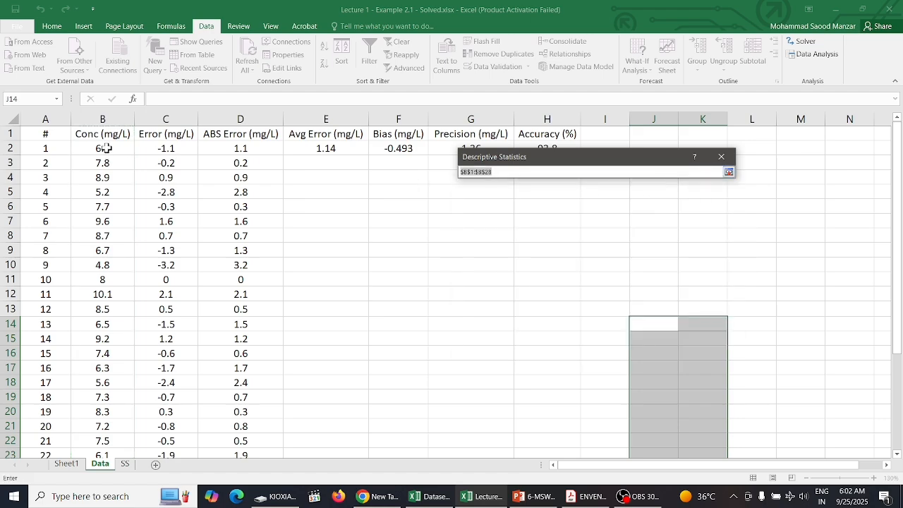
drag(114, 133, 111, 423)
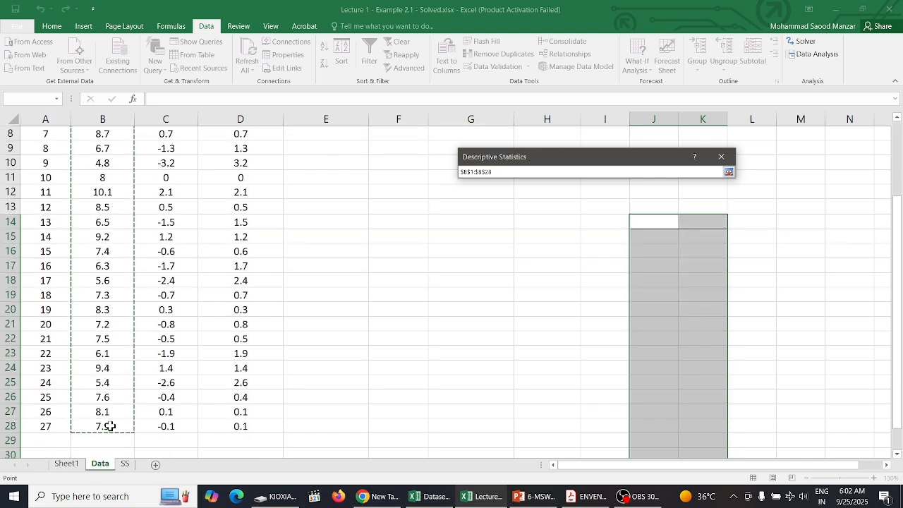
click(728, 173)
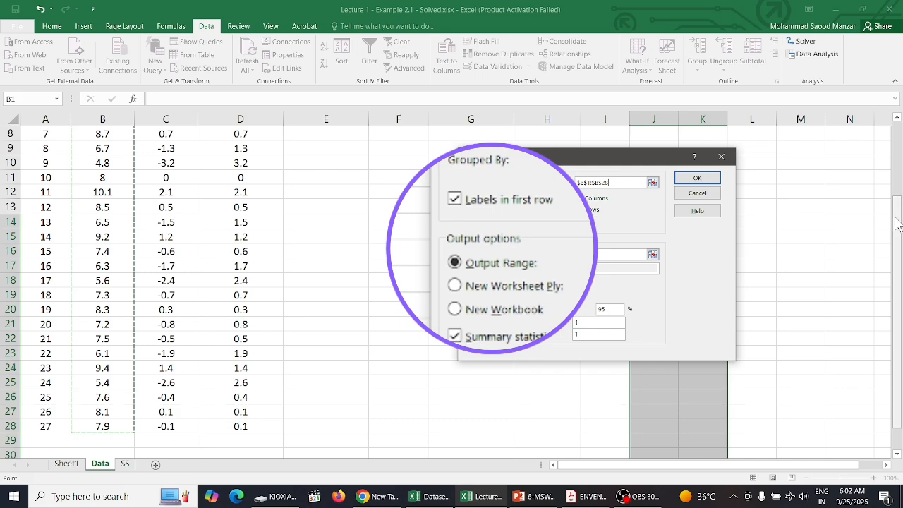
Step: Set the output range to cell K4, with summary statistics included, and generate the descriptive statistics table
drag(896, 217, 897, 137)
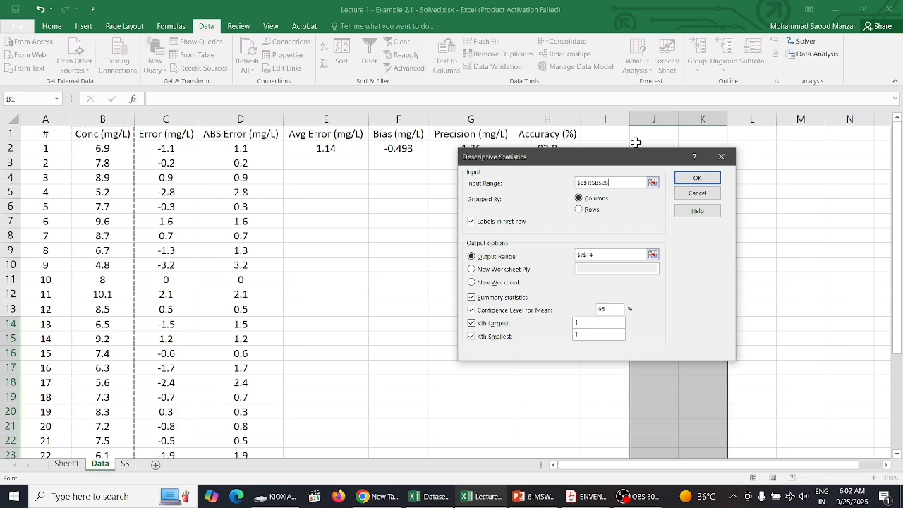
drag(634, 154, 453, 168)
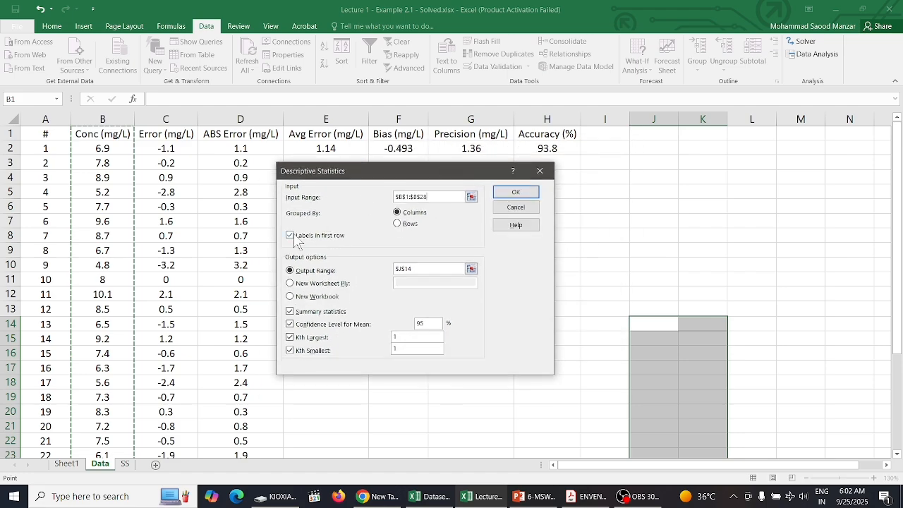
click(471, 270)
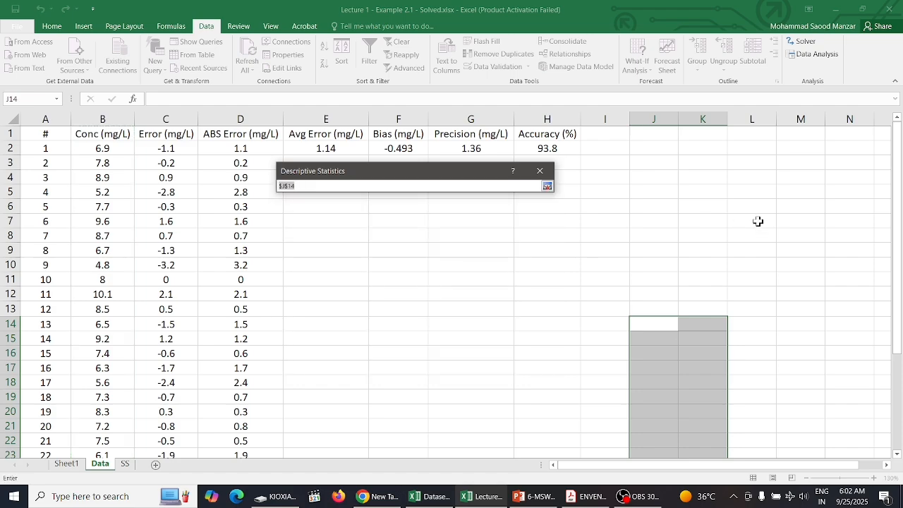
click(712, 177)
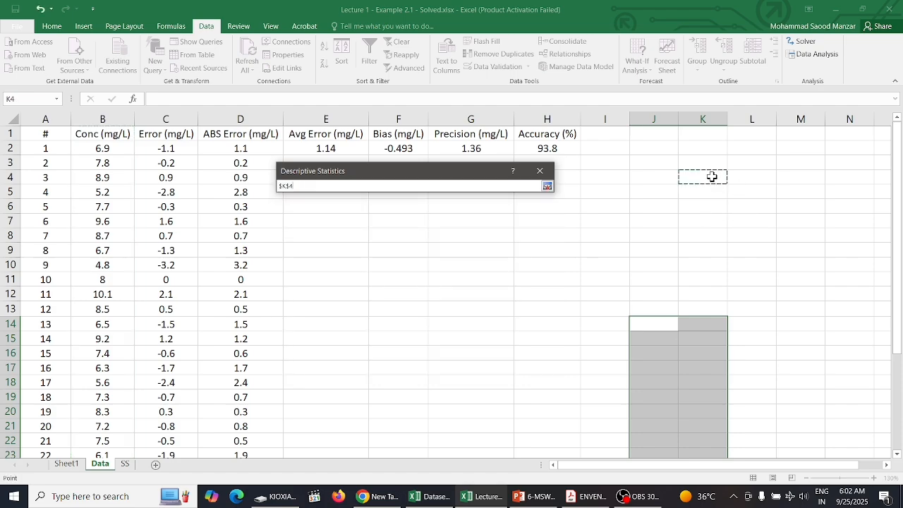
click(547, 186)
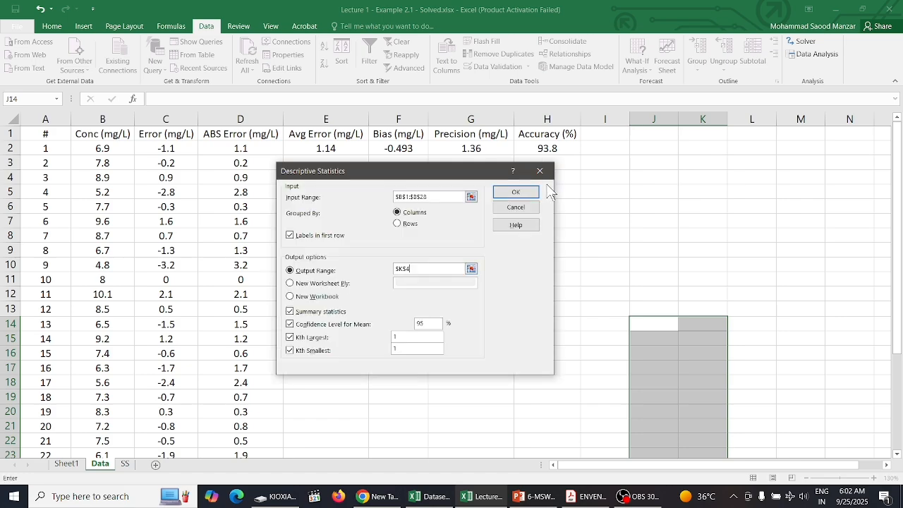
click(290, 311)
click(517, 193)
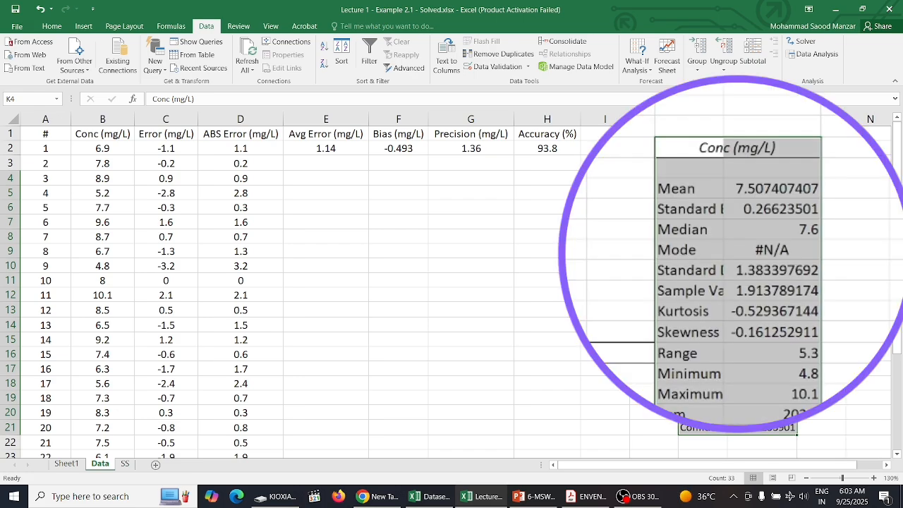
Step: Auto-fit the width of column K to the statistic labels
double_click(727, 119)
drag(727, 120, 648, 196)
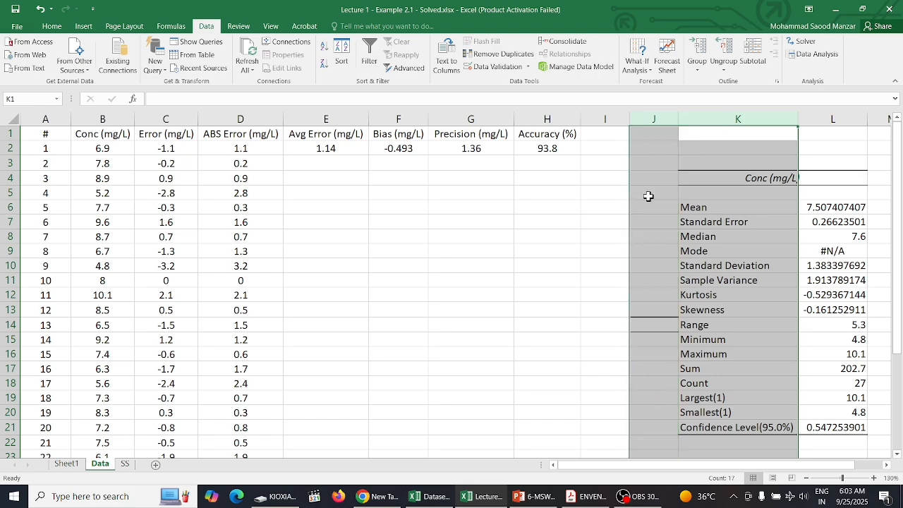
click(648, 196)
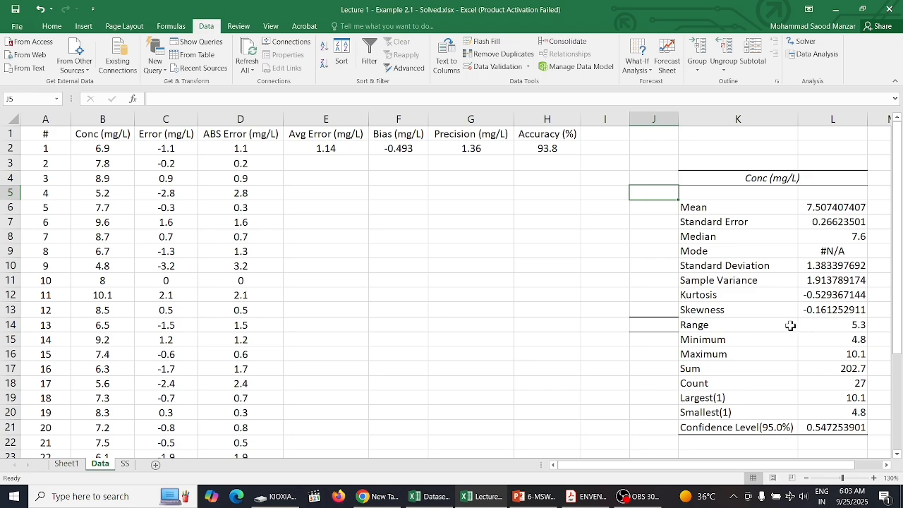
Step: Examine the mean, standard error, median, standard deviation and sample variance in the Conc (mg/L) statistics table
click(685, 209)
drag(685, 208, 804, 238)
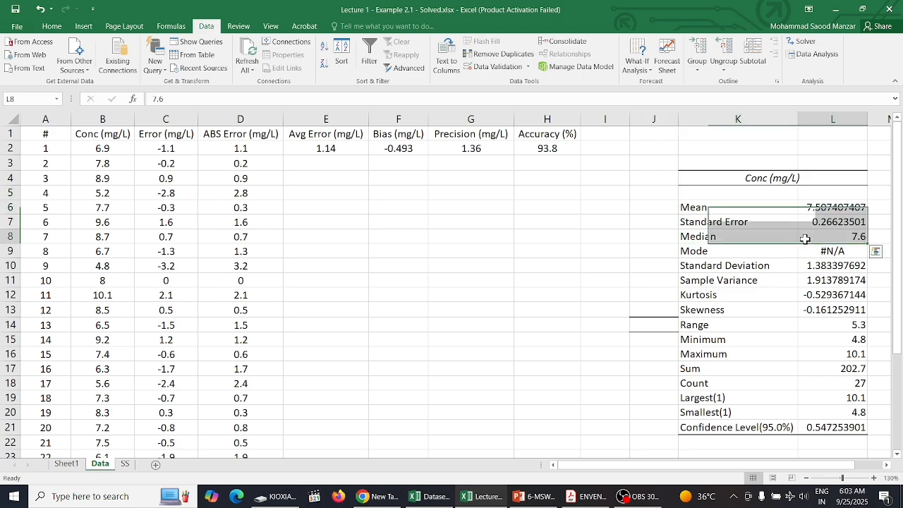
click(805, 239)
click(716, 221)
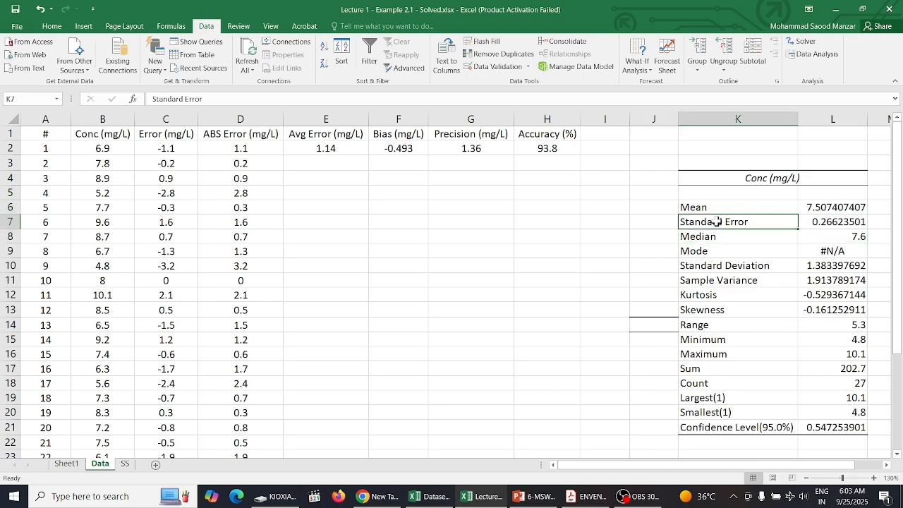
click(619, 250)
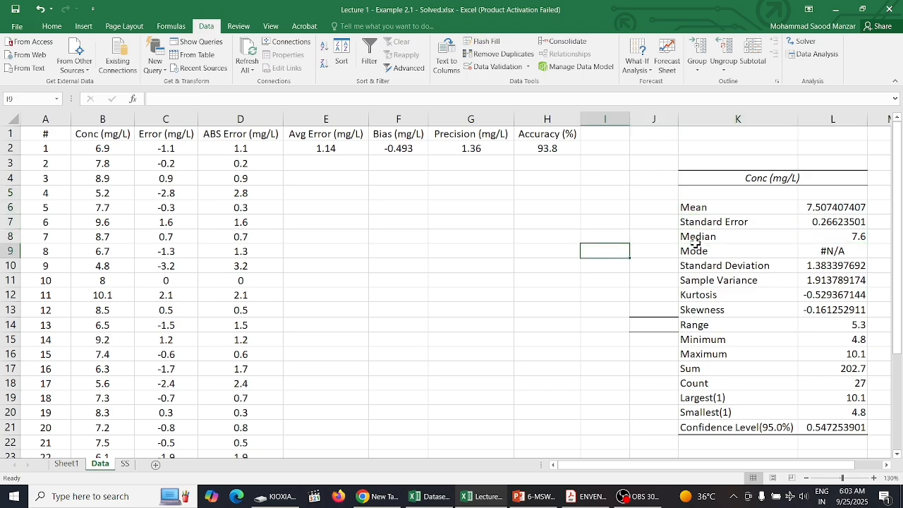
click(853, 225)
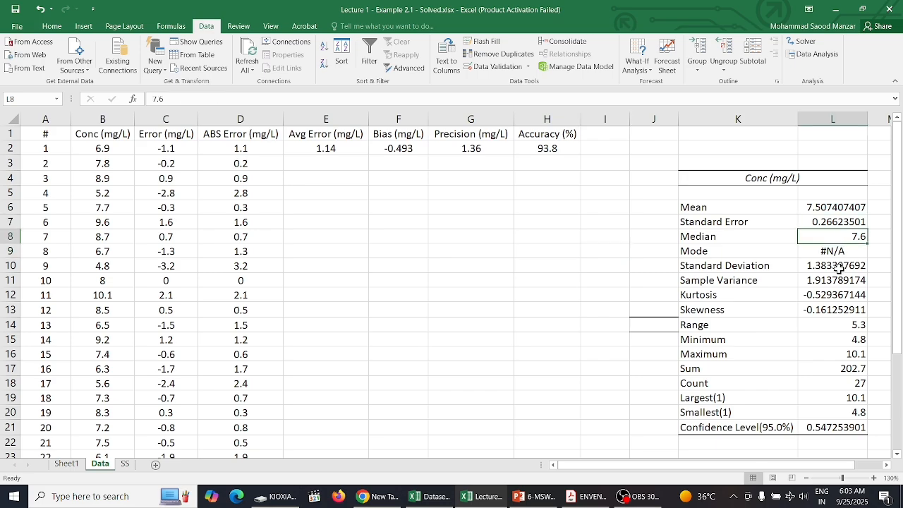
click(839, 268)
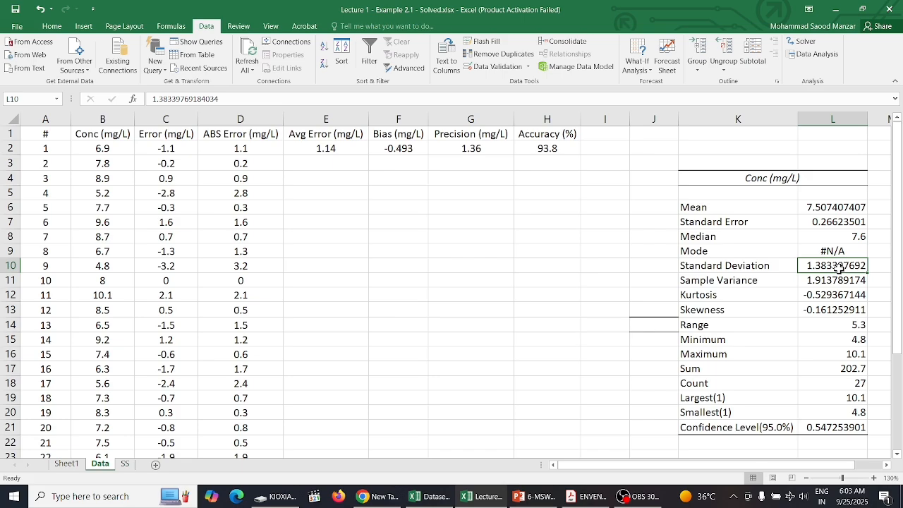
click(837, 283)
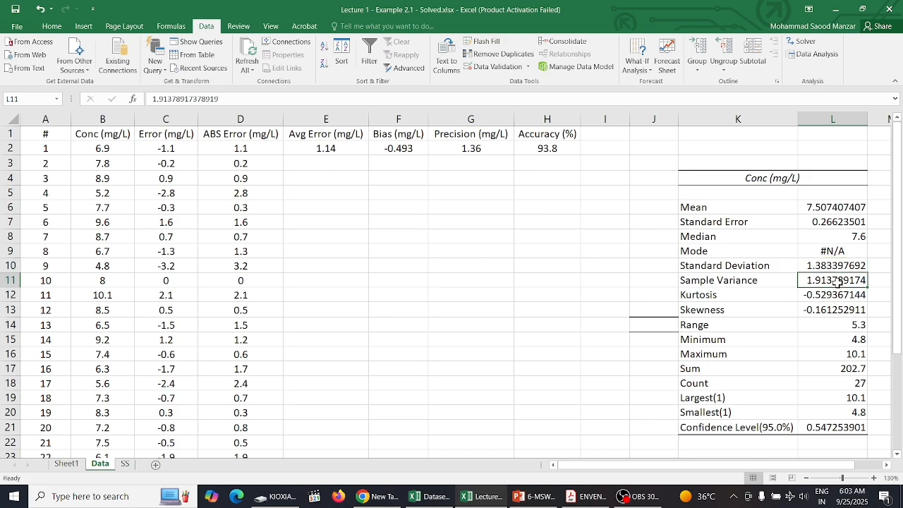